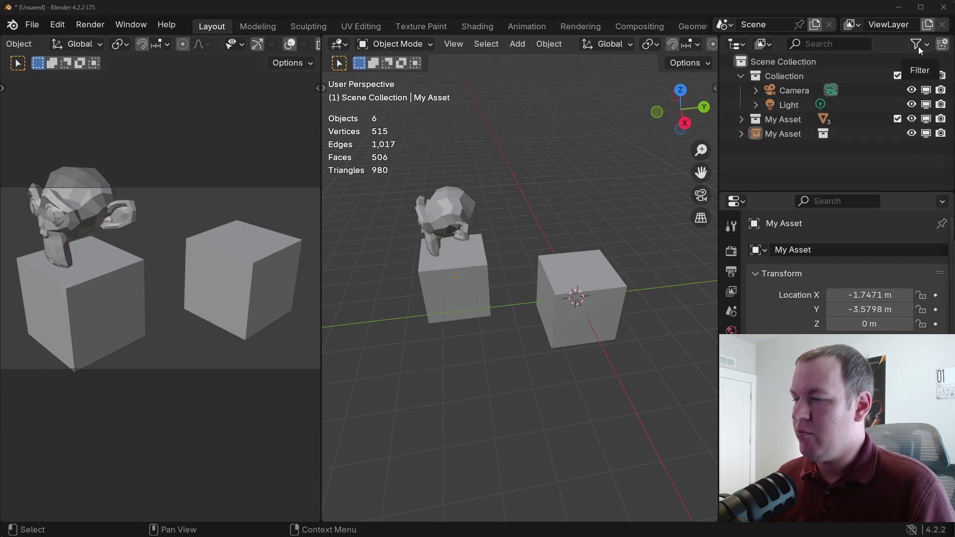
- Enable the Selectable, Holdout and Indirect Only restriction columns in the Outliner filter
click(920, 50)
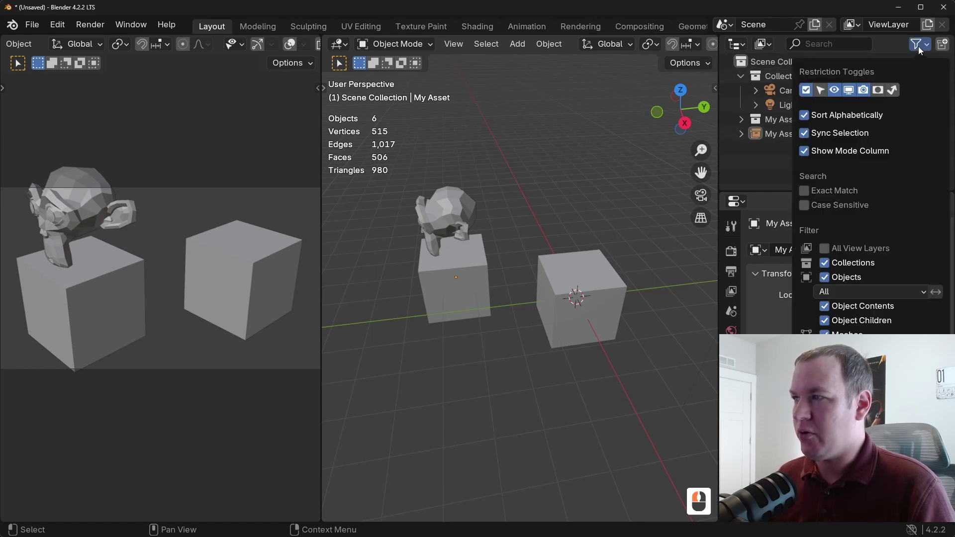
click(849, 93)
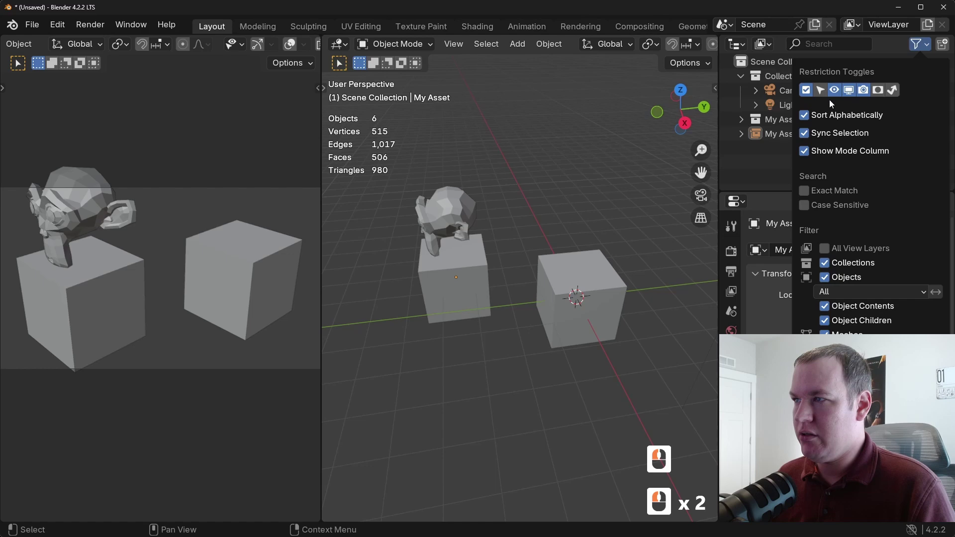
click(824, 94)
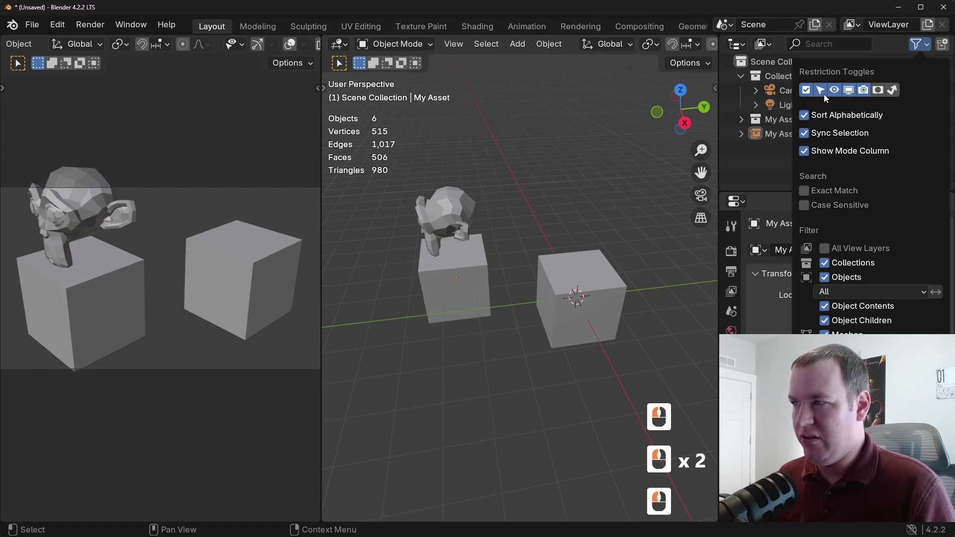
click(892, 97)
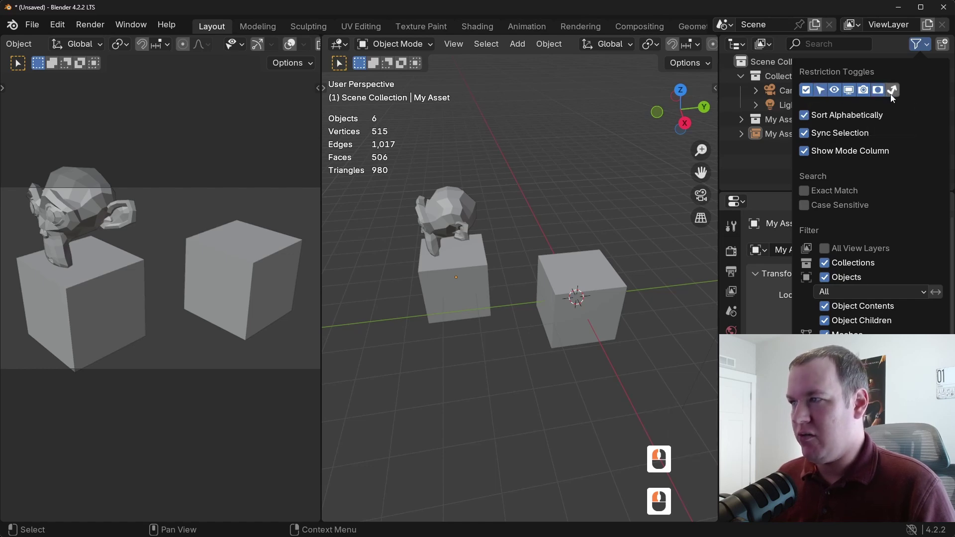
click(892, 97)
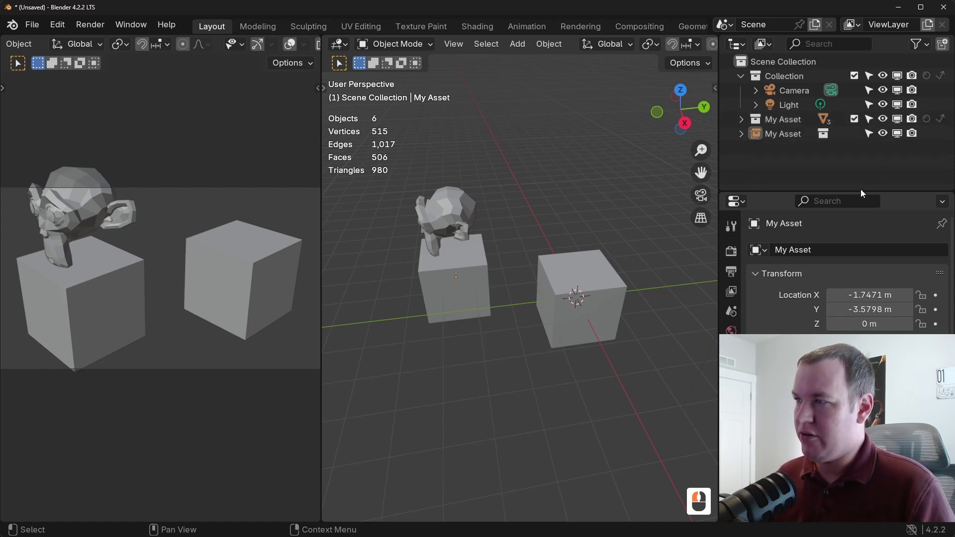
- Expand My Asset to list Proxy, Render and Viewport, then hide and unhide Proxy
click(740, 119)
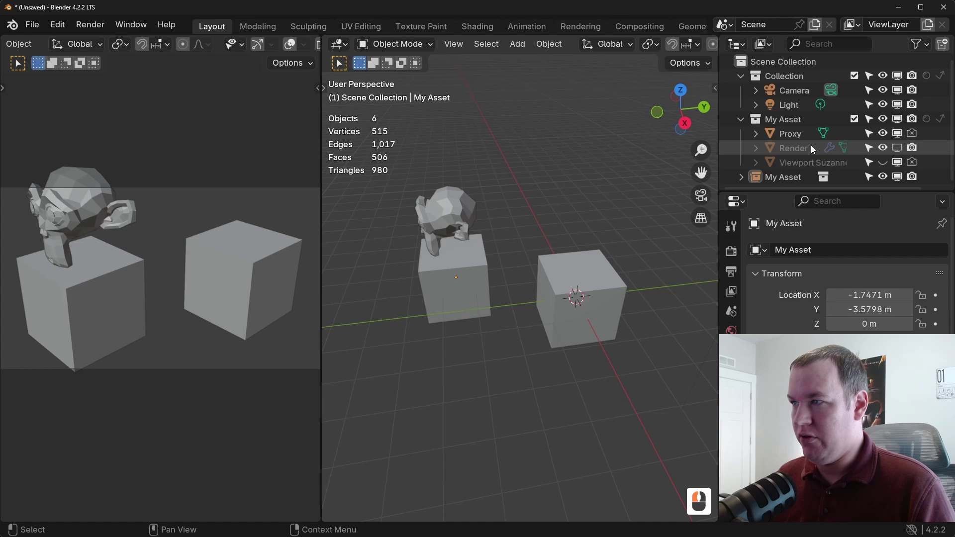
click(884, 133)
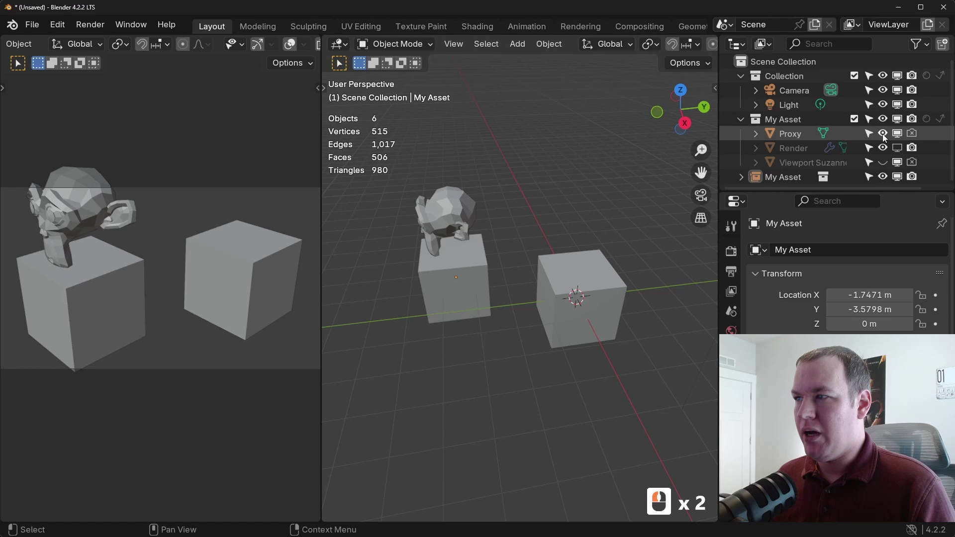
click(883, 133)
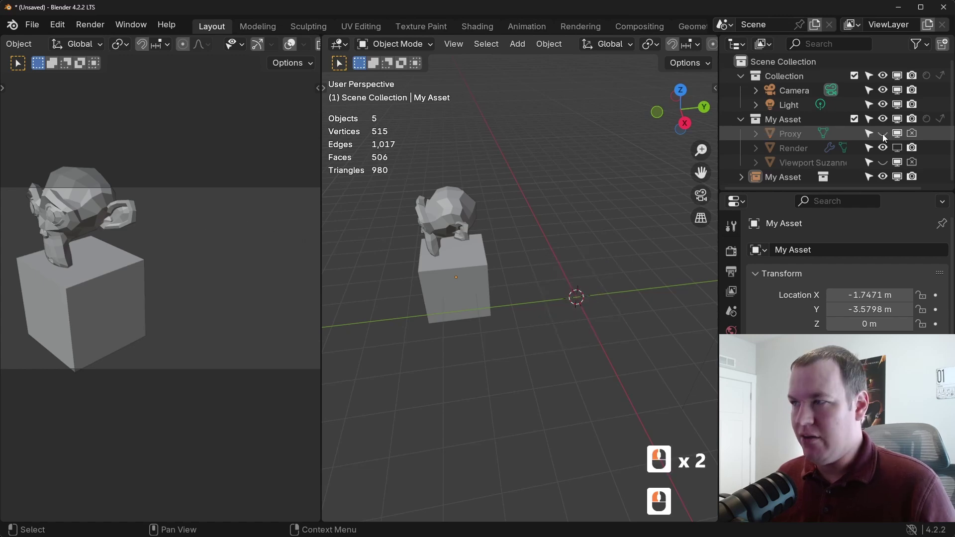
click(883, 133)
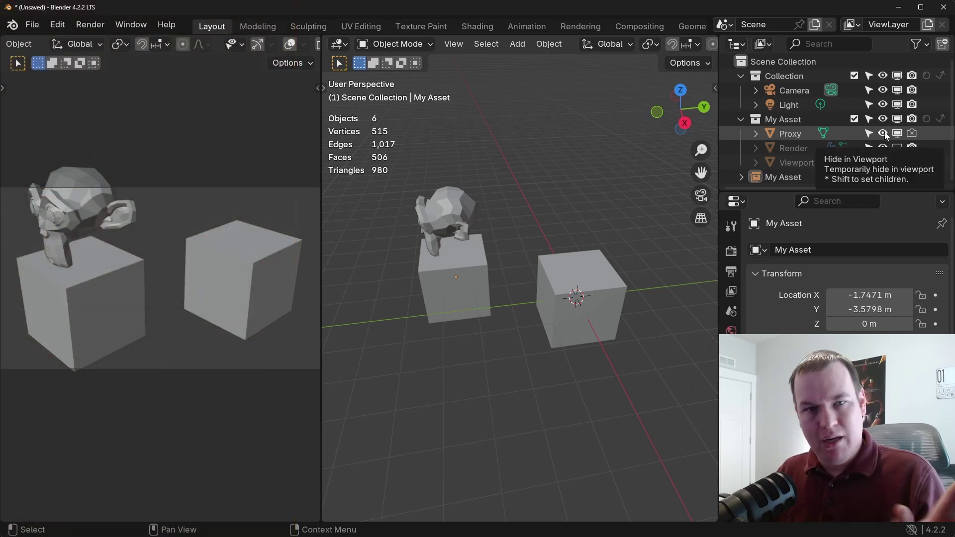
click(884, 133)
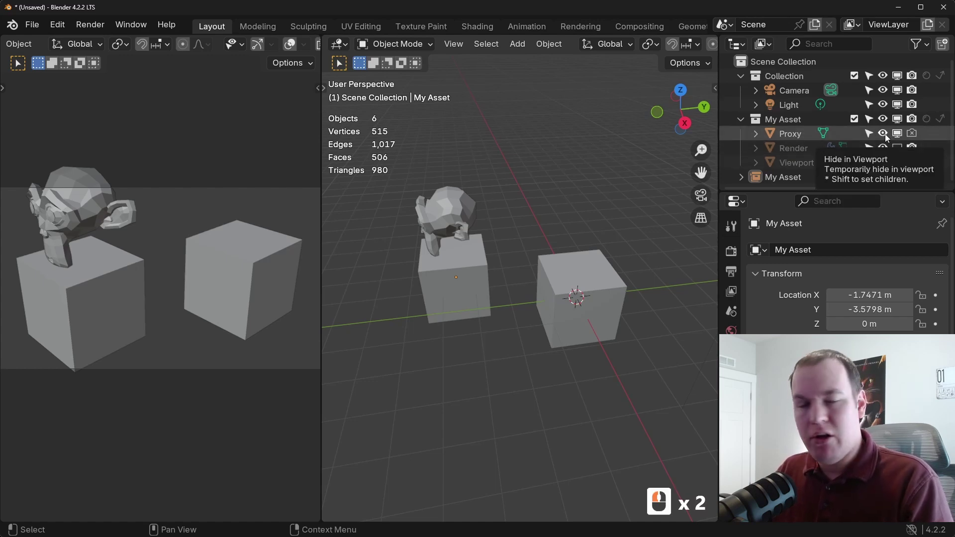
click(885, 134)
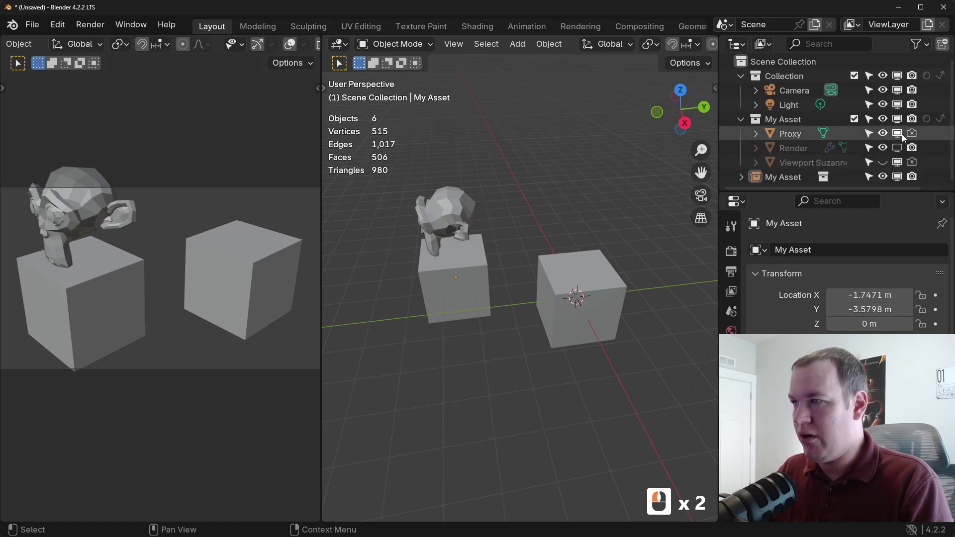
click(903, 133)
click(903, 133)
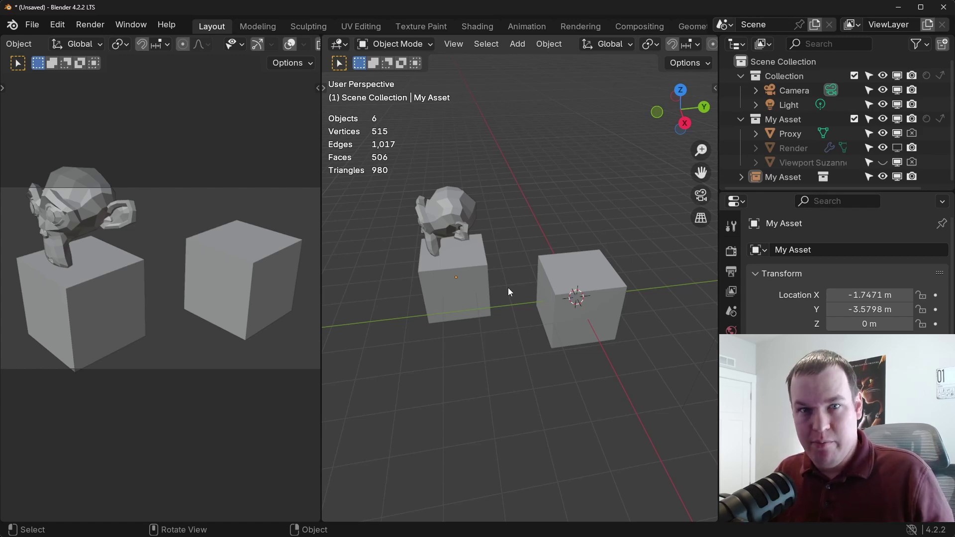
- Select Proxy, exclude and re-include My Asset, then select the instance and Proxy again
click(788, 132)
click(854, 119)
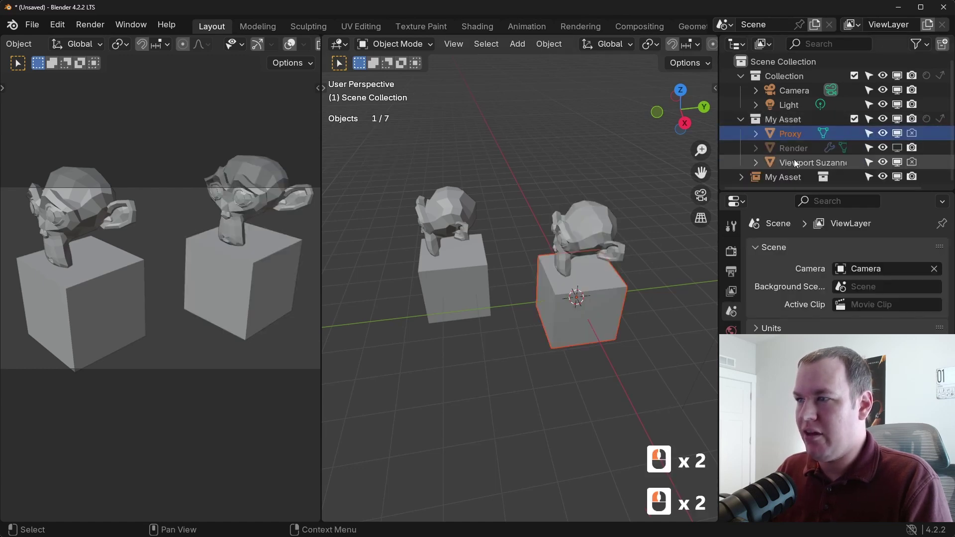
click(776, 175)
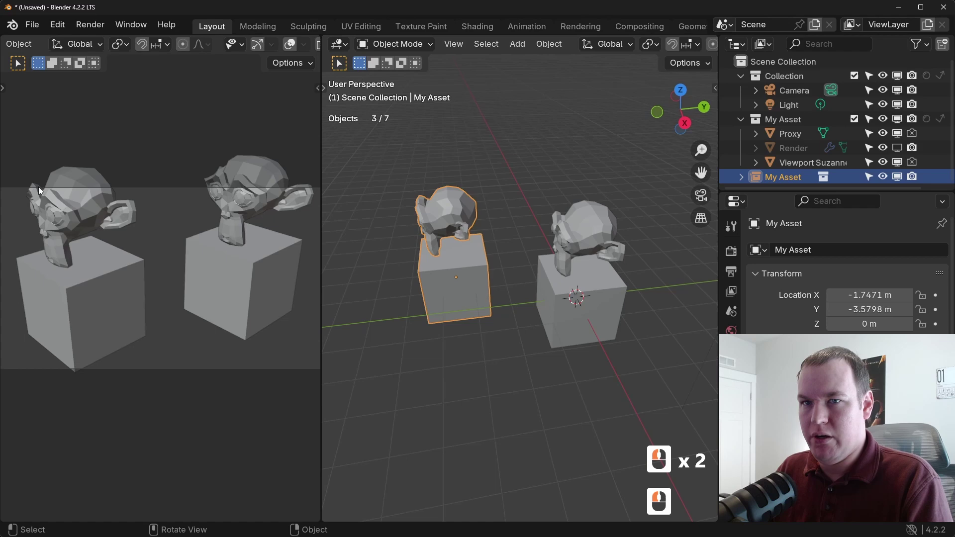
click(796, 133)
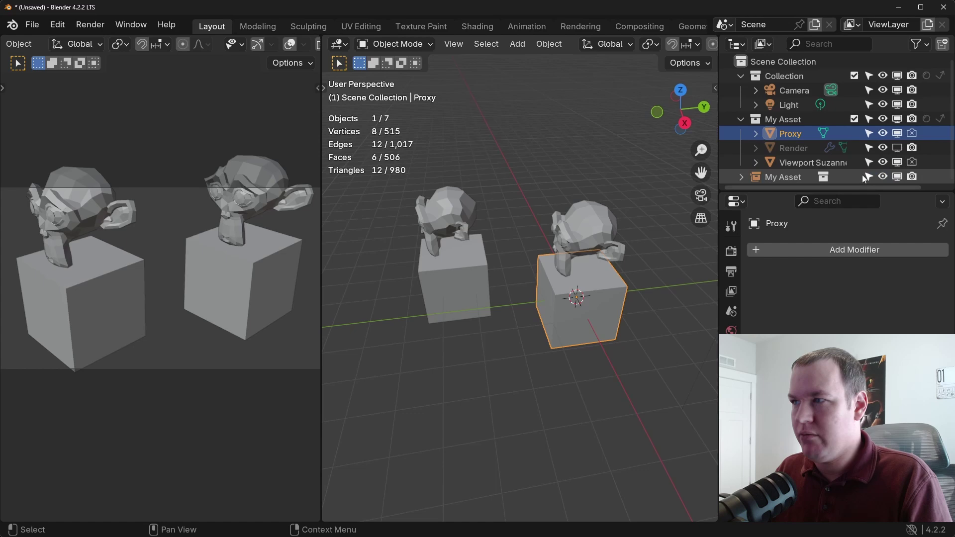
click(91, 26)
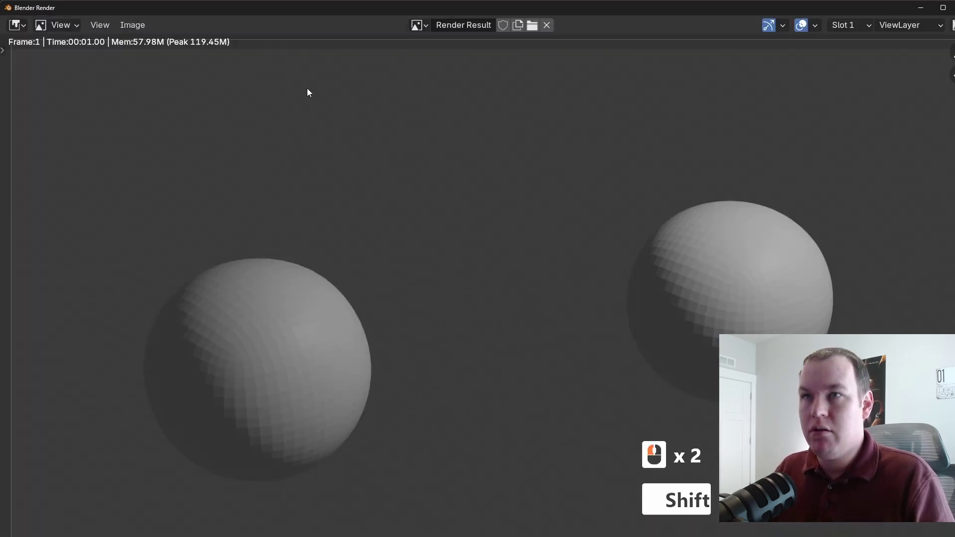
key(super+z)
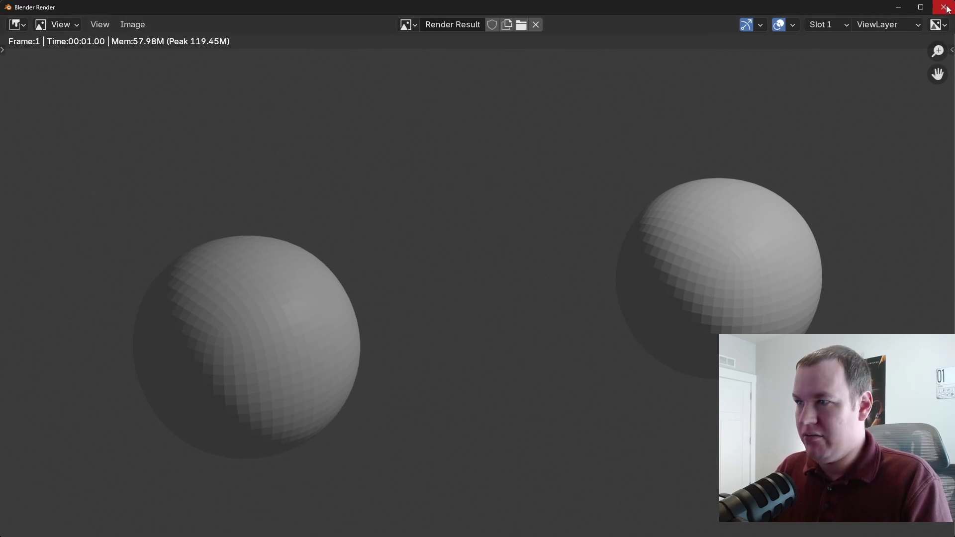
click(899, 7)
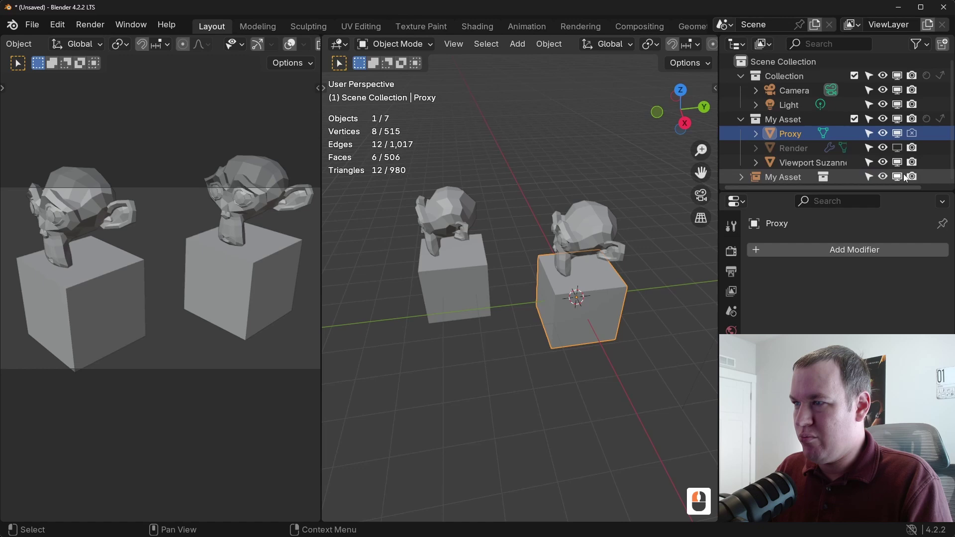
- Render a test image, toggle Viewport Suzanne's visibility, and disable Render in viewports
click(73, 24)
click(100, 46)
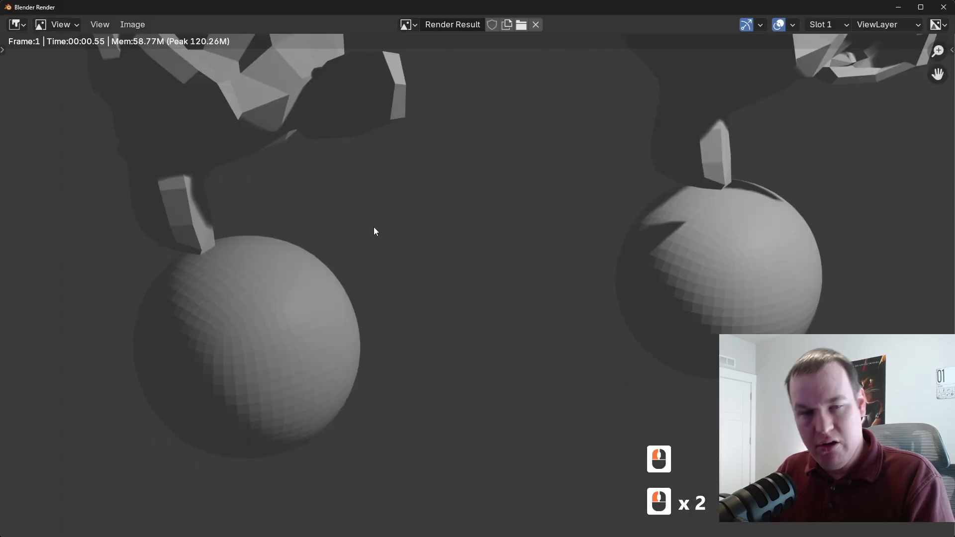
click(944, 7)
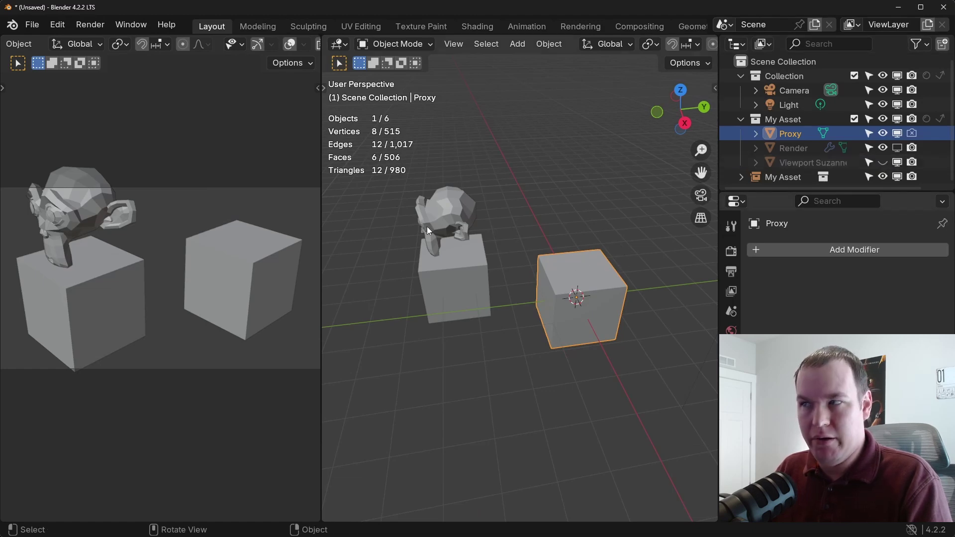
click(885, 163)
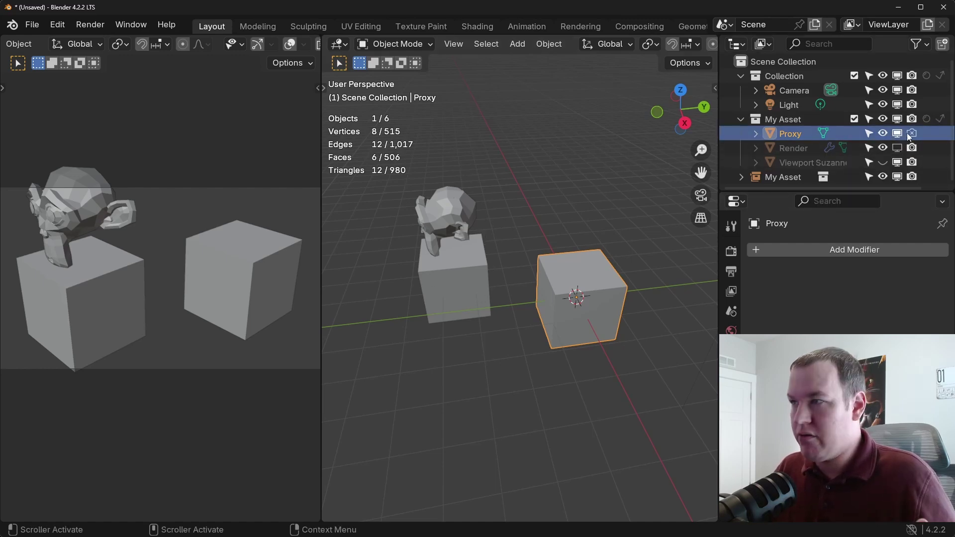
click(897, 146)
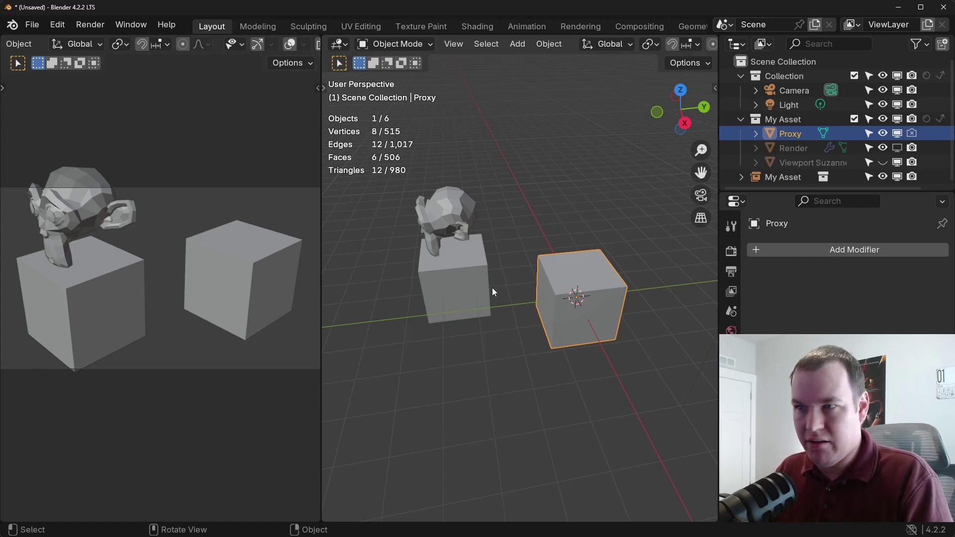
- Exclude the My Asset collection from the view layer, then re-include it
click(856, 119)
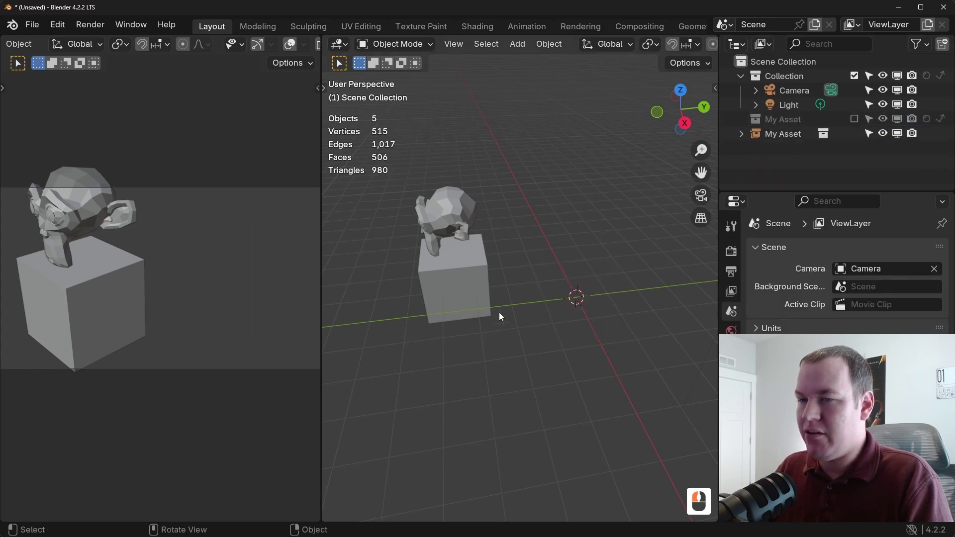
click(856, 120)
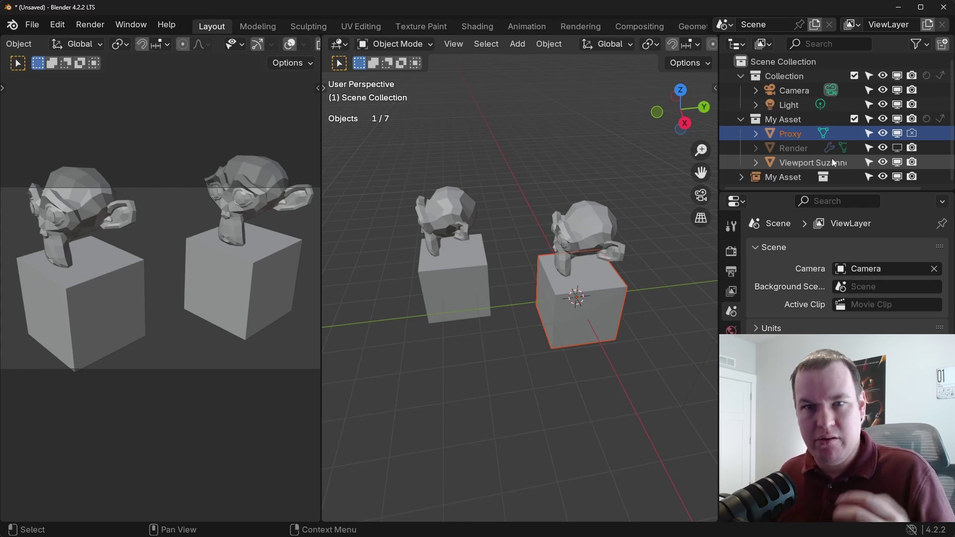
- Mark My Asset as a holdout and render a test image showing the cut-out
click(927, 122)
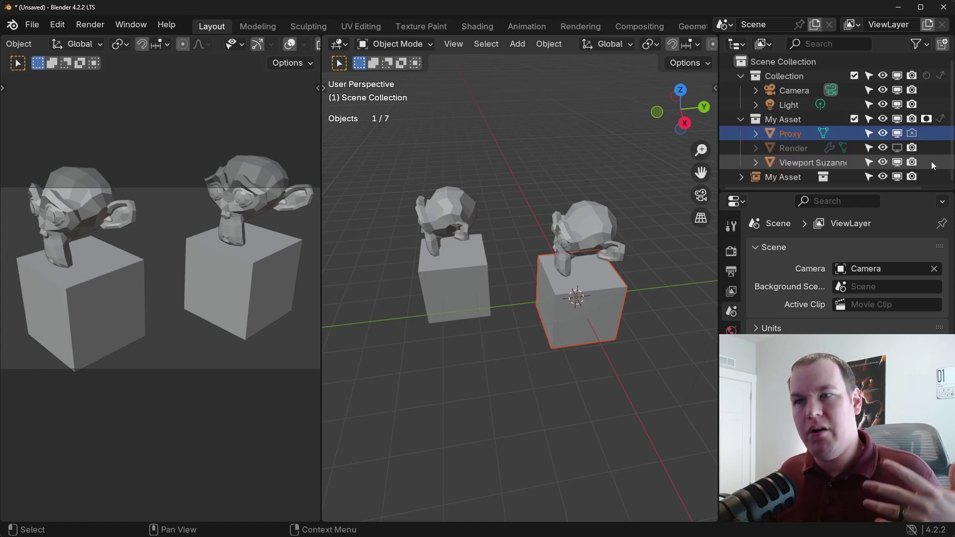
click(91, 25)
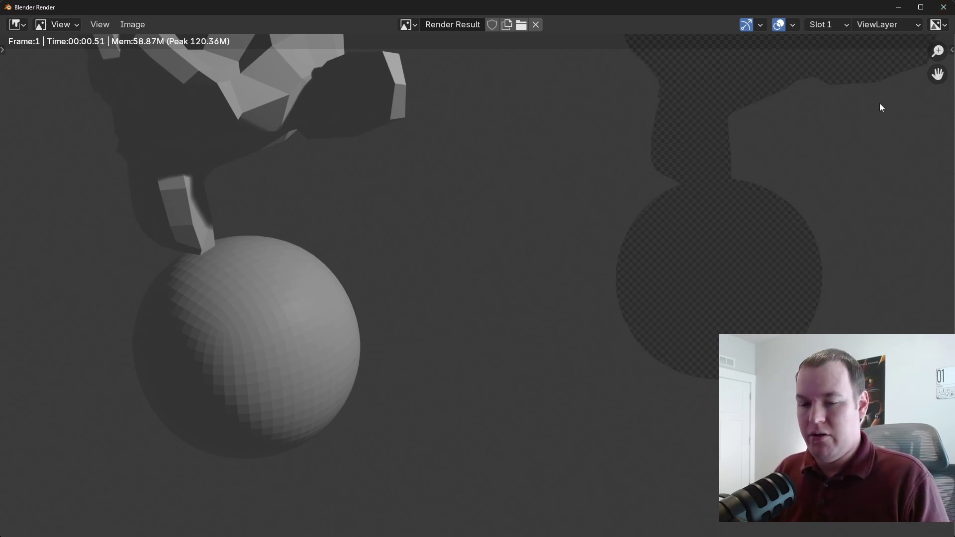
key(alt+Tab)
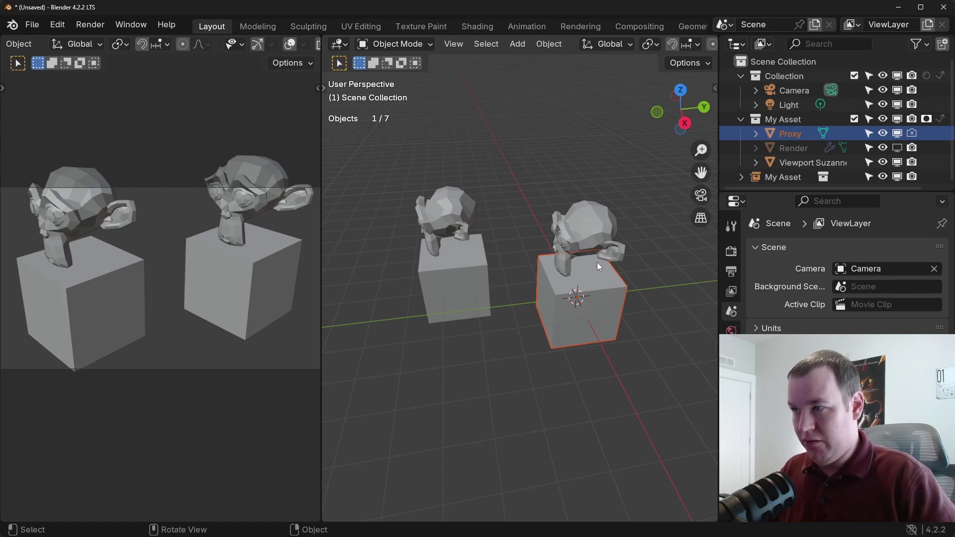
- Turn off the Holdout toggle on the My Asset collection
click(927, 119)
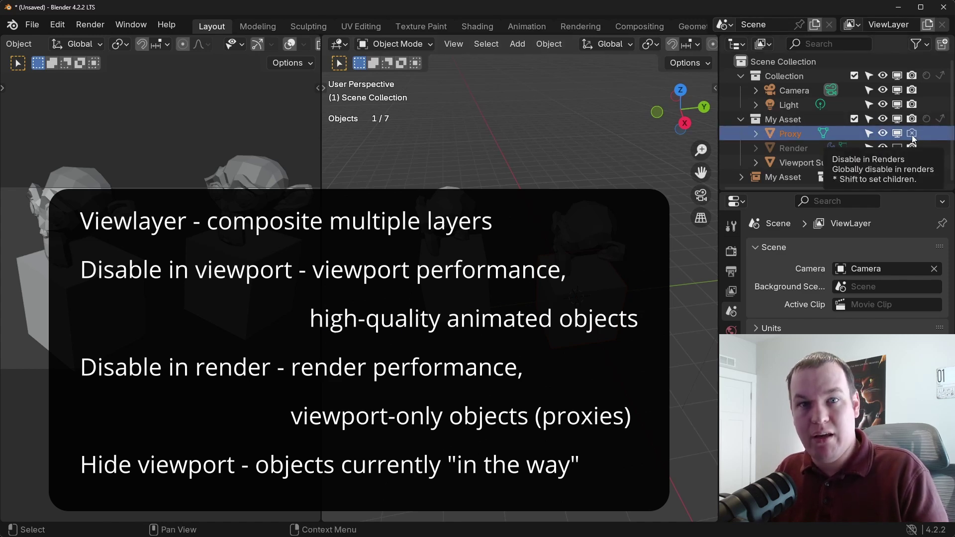
click(883, 134)
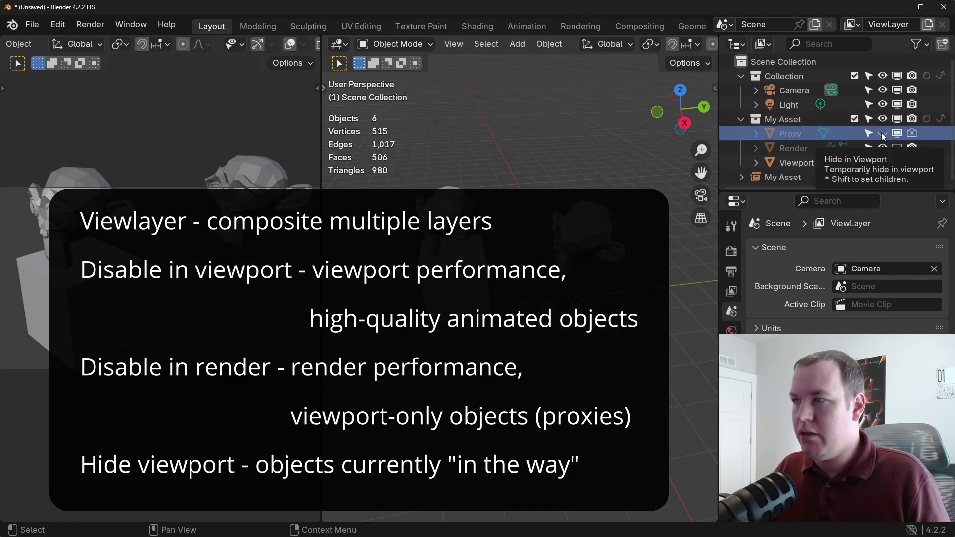
click(882, 133)
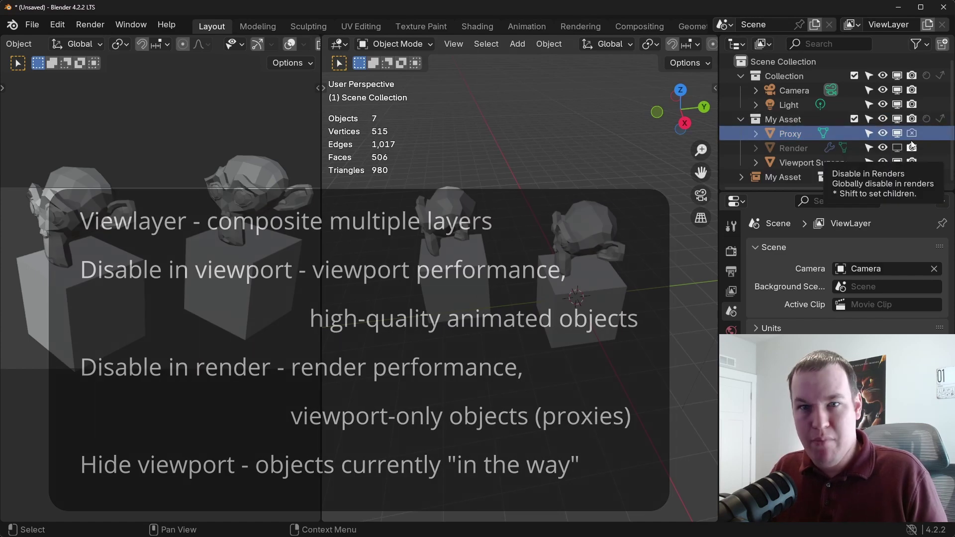